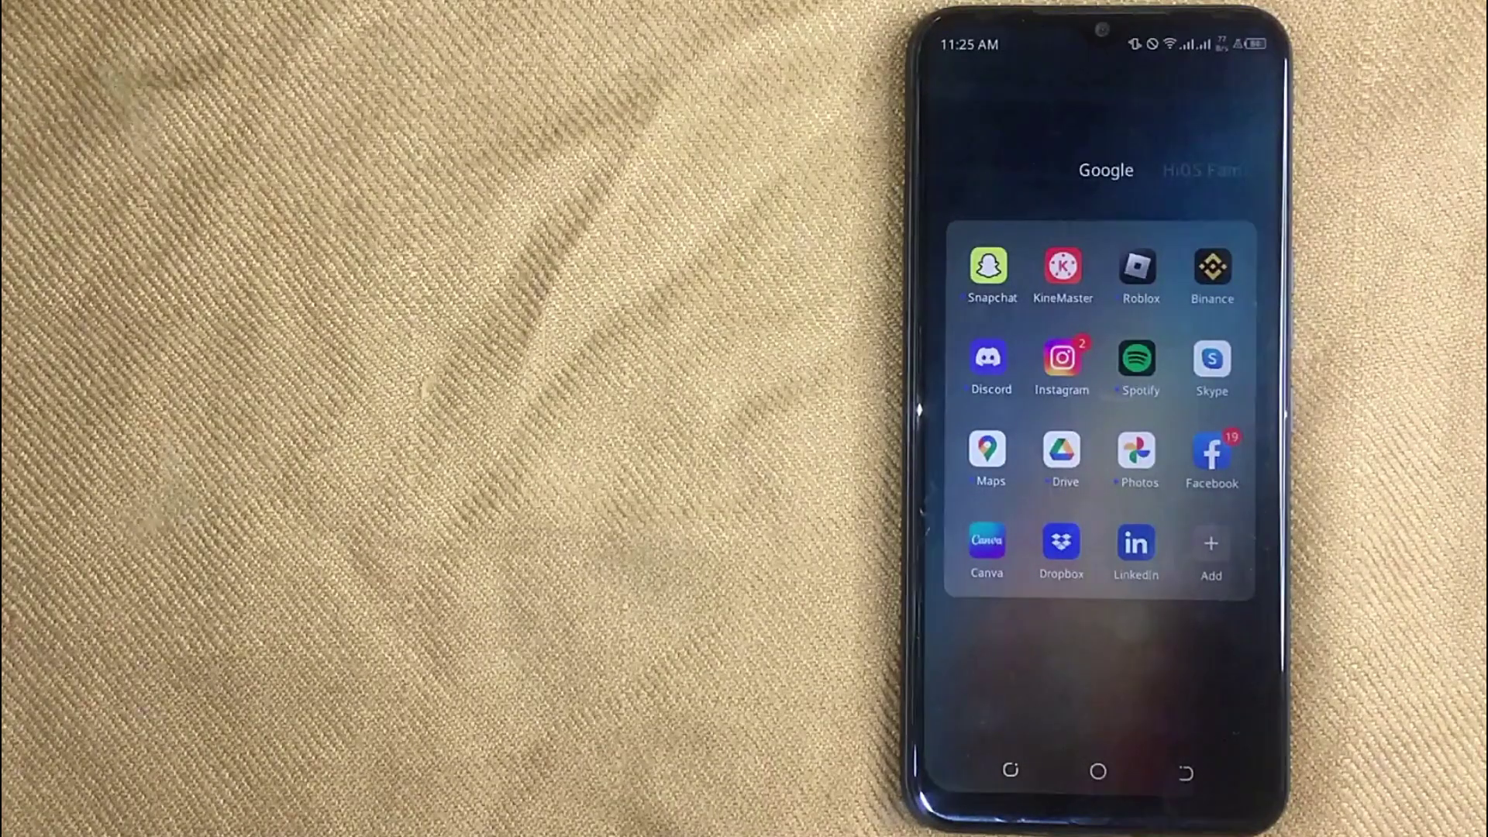
Step: Launch LinkedIn and bring up Hassaan Javed's own profile page
click(1136, 542)
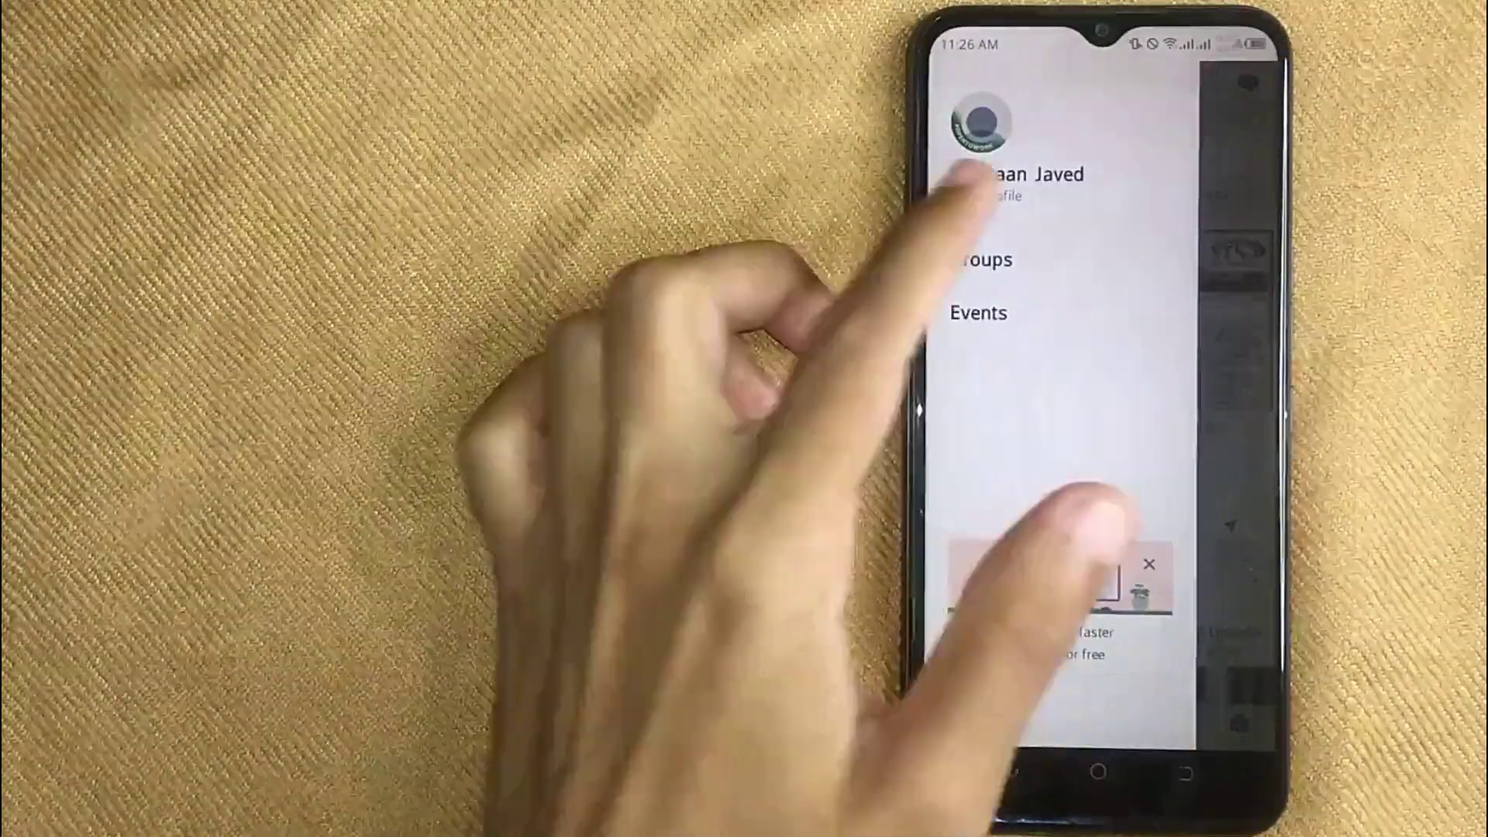
click(988, 186)
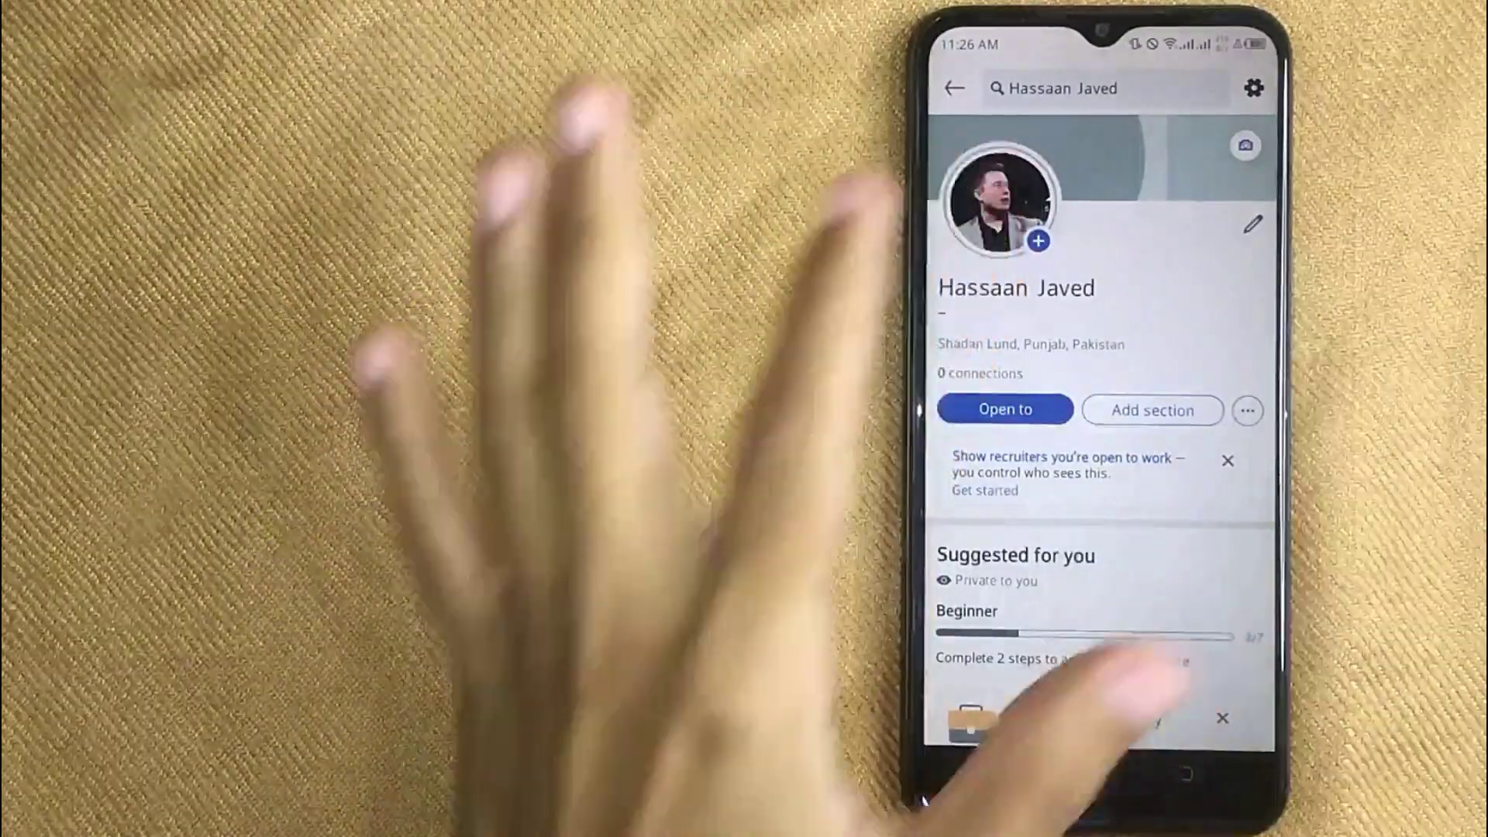
Step: Delete the current profile photo and confirm, leaving the default blank avatar
click(1001, 201)
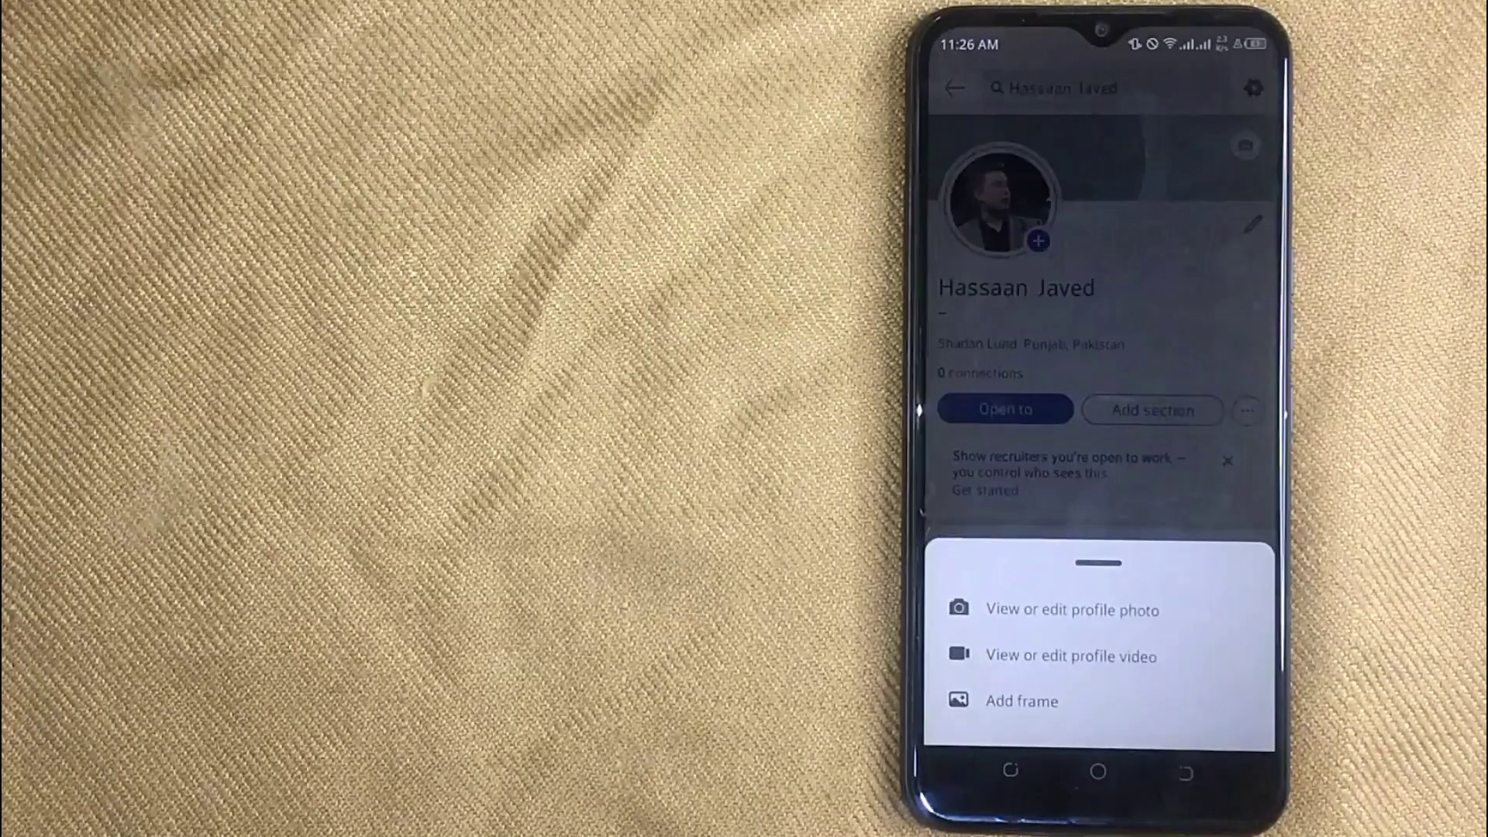
click(1123, 610)
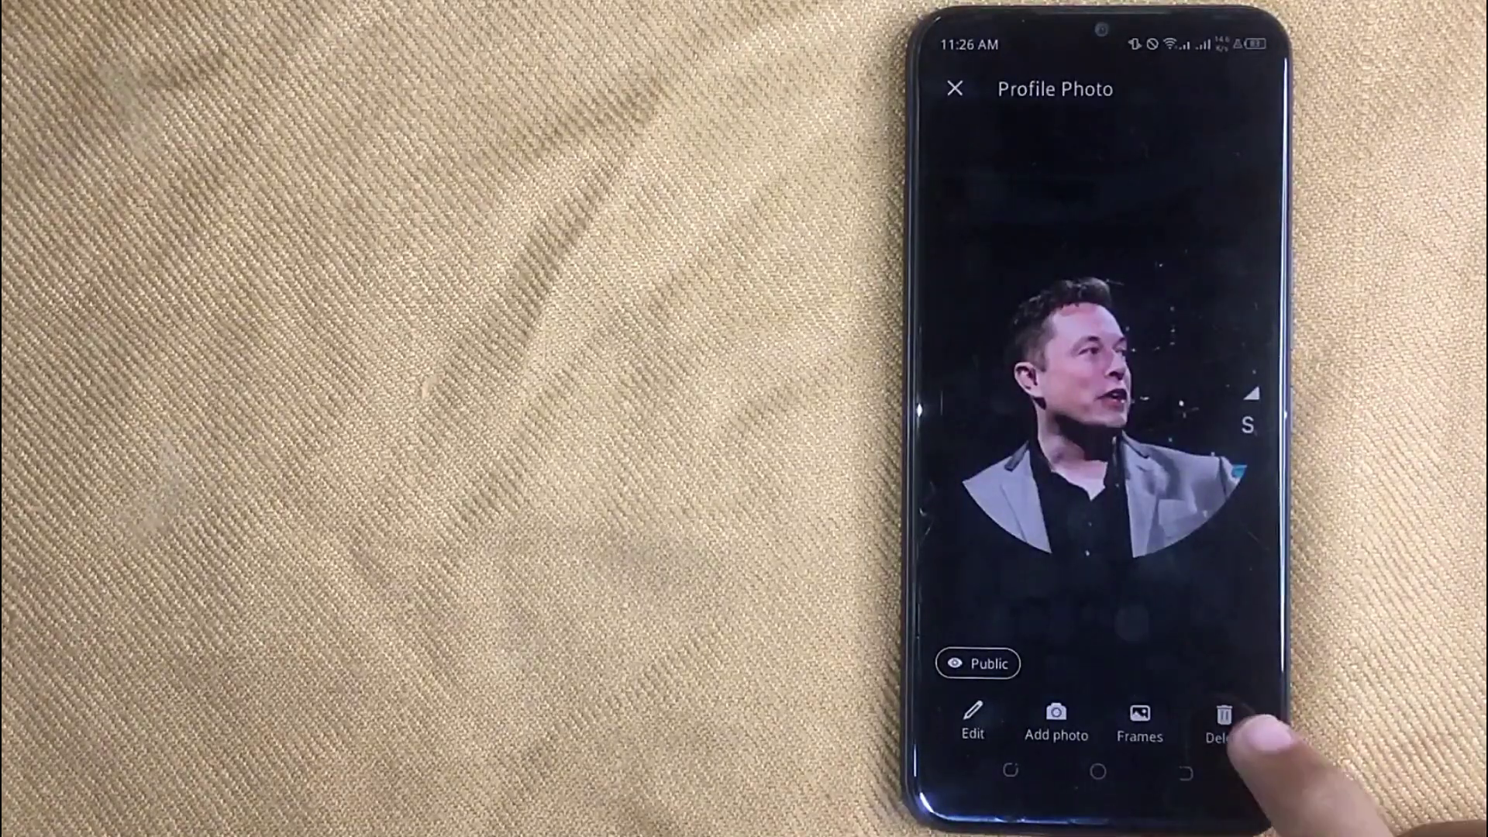
click(1224, 721)
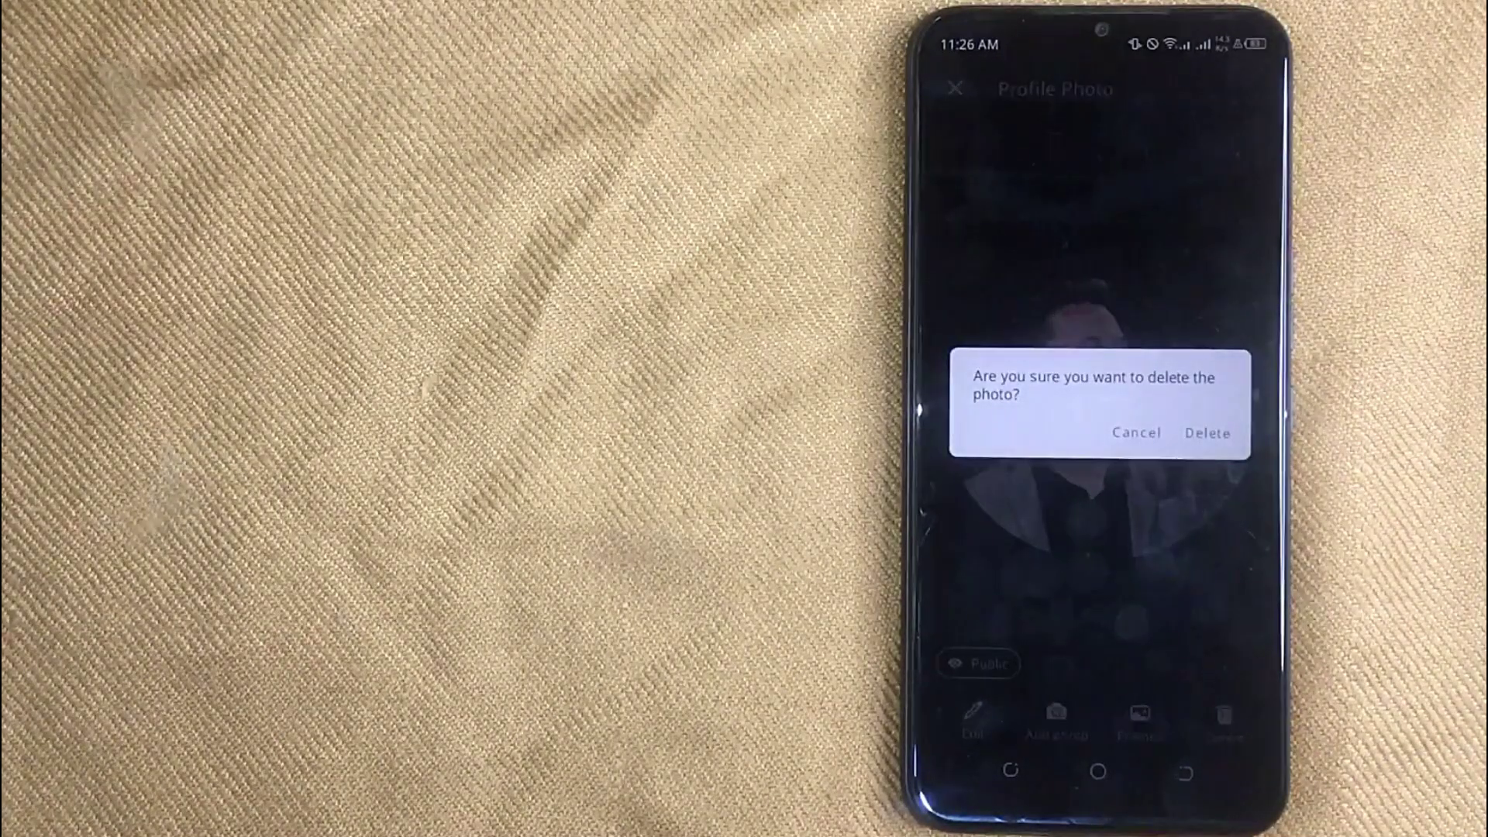
click(1207, 433)
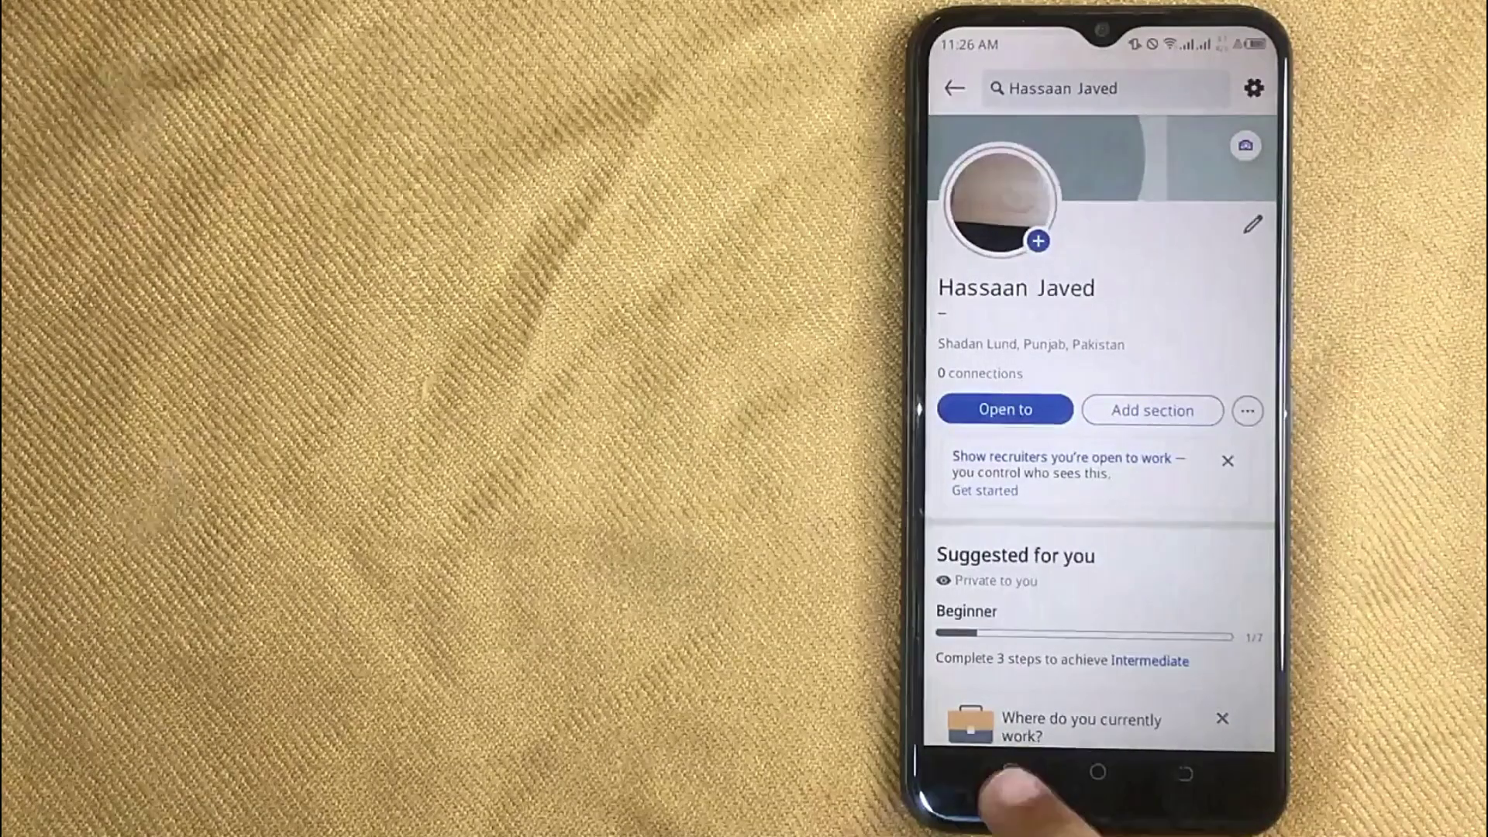
Step: Clear LinkedIn from recent apps and return to the home screen folder
click(1011, 771)
click(1098, 704)
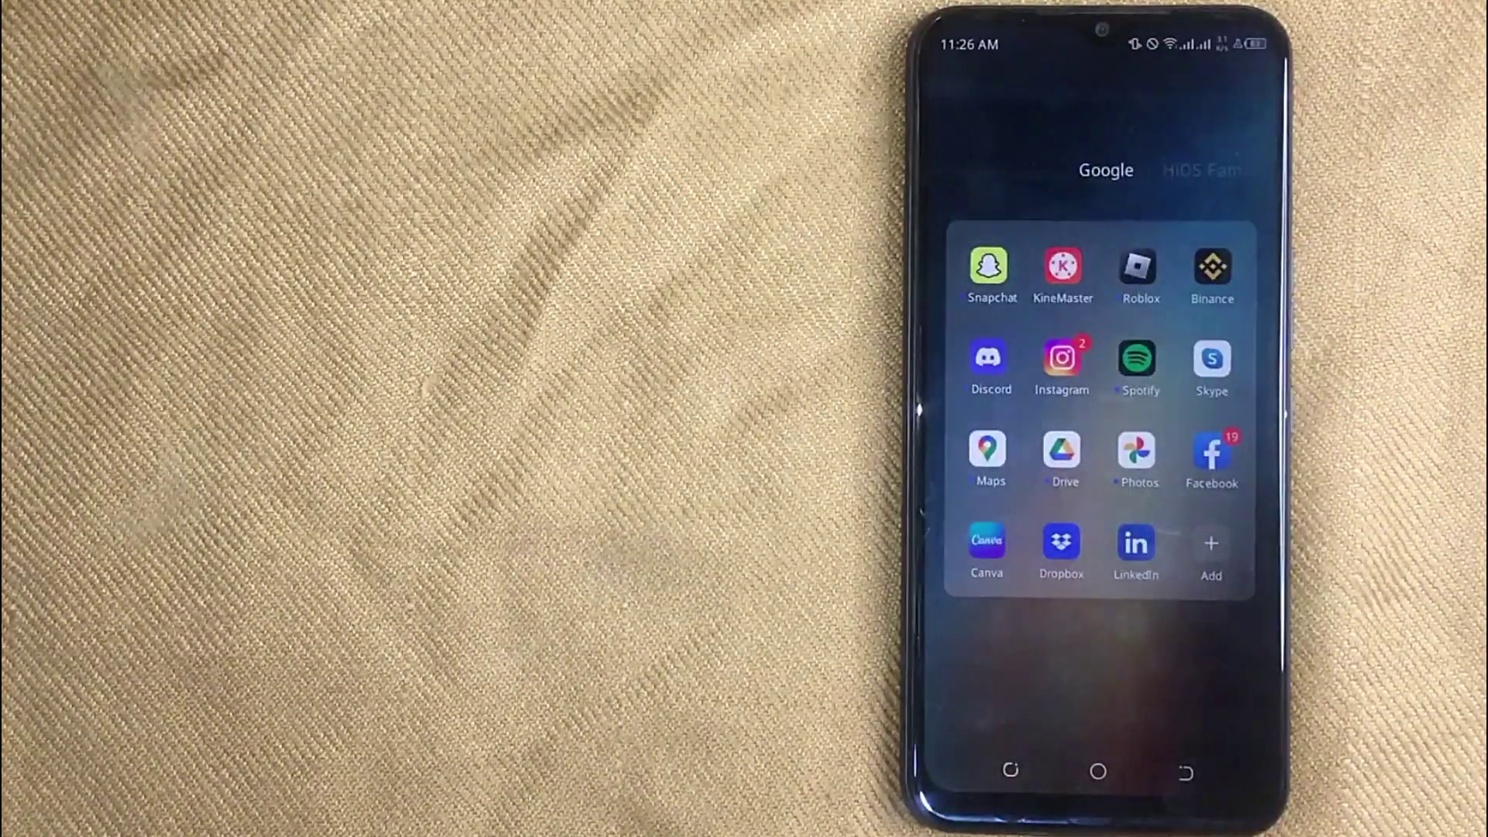